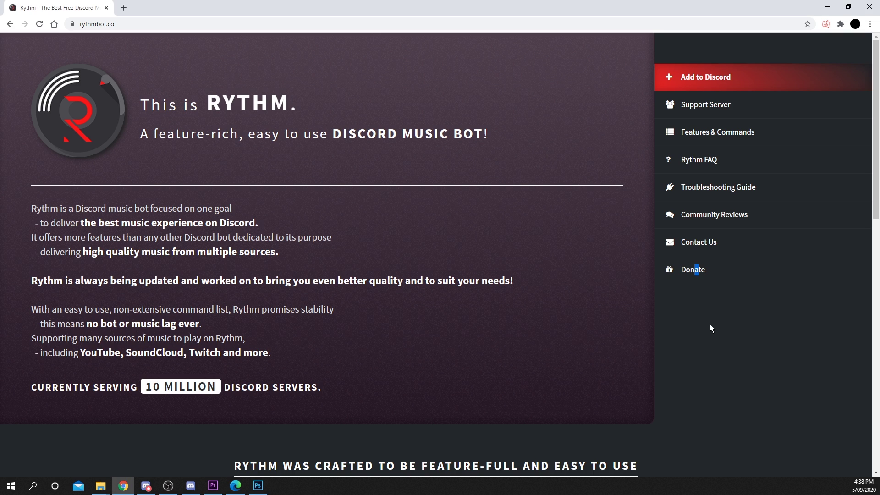
Clear stray selections and scroll the Rythm homepage down to the 'Add Rythm to your Discord server' button
{"action": "left_click", "coordinate": [683, 300]}
{"action": "left_click", "coordinate": [128, 24]}
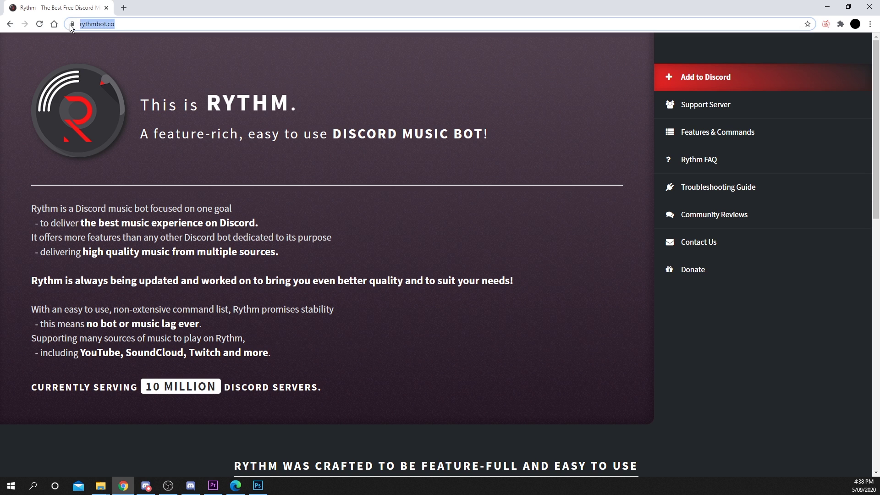
{"action": "left_click", "coordinate": [161, 47]}
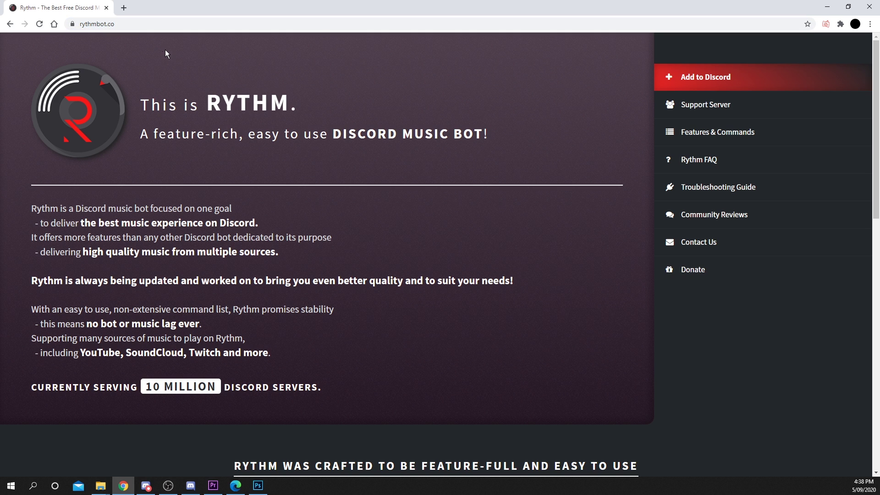
{"action": "scroll", "coordinate": [400, 198], "scroll_direction": "down", "scroll_amount": 13}
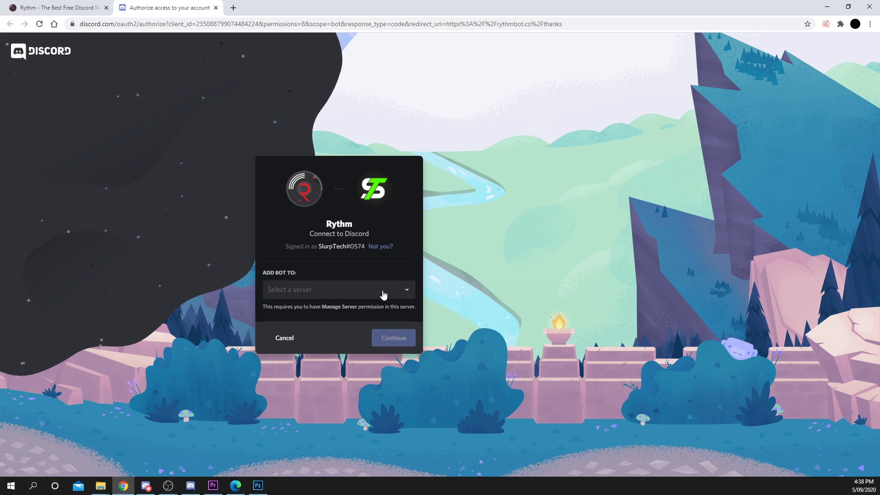
{"action": "left_click", "coordinate": [384, 295]}
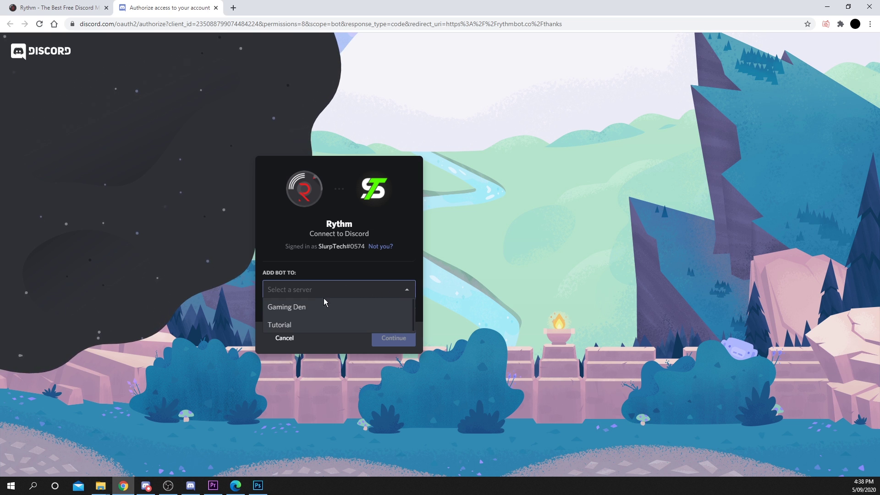
{"action": "left_click", "coordinate": [275, 325]}
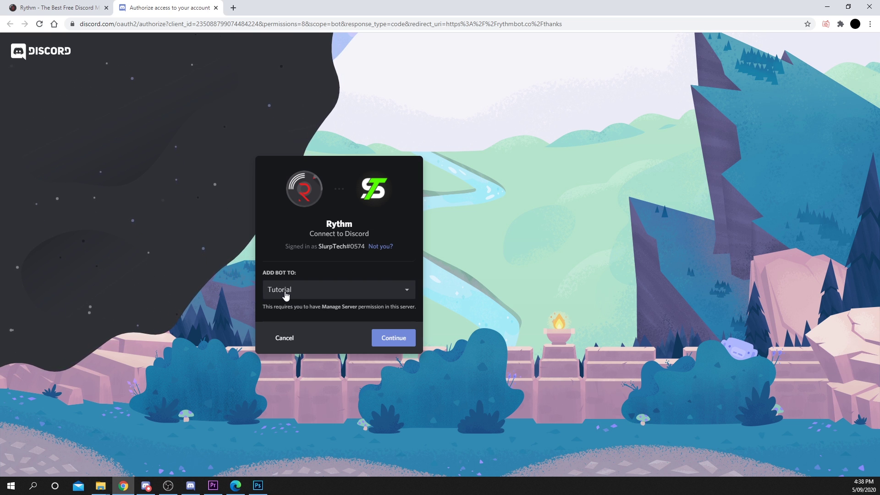
{"action": "left_click", "coordinate": [391, 338]}
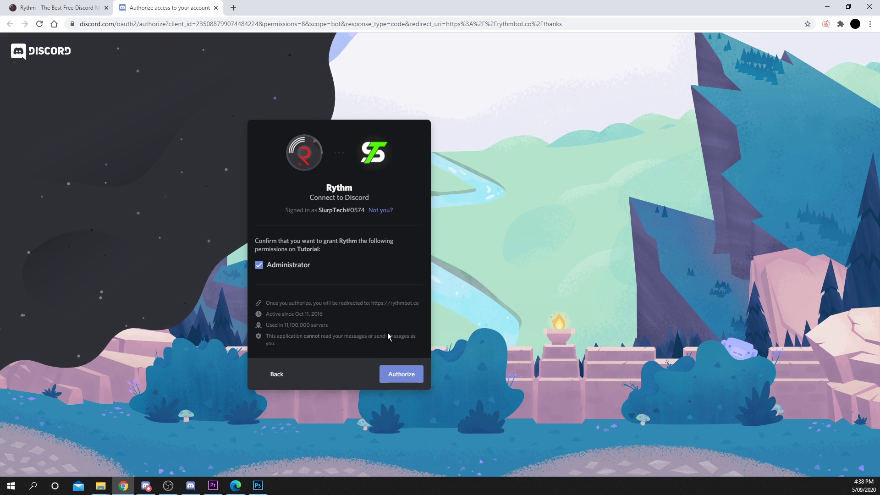
{"action": "left_click", "coordinate": [396, 370]}
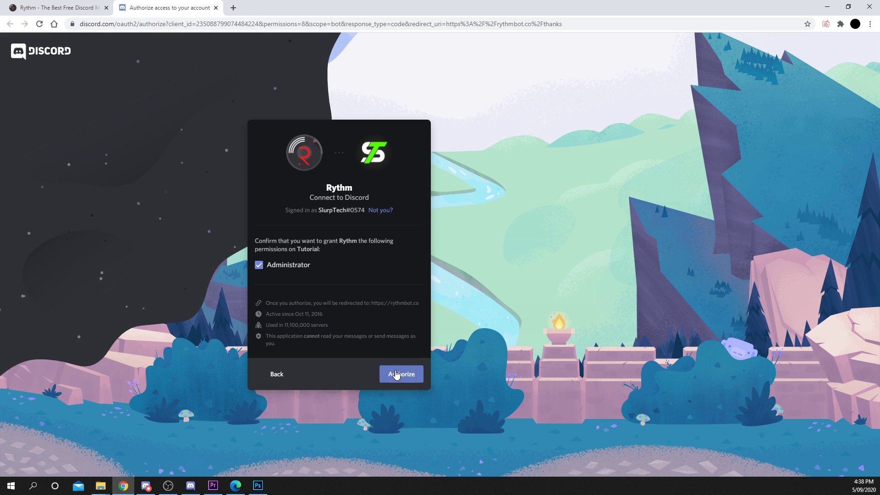
{"action": "left_click", "coordinate": [327, 319]}
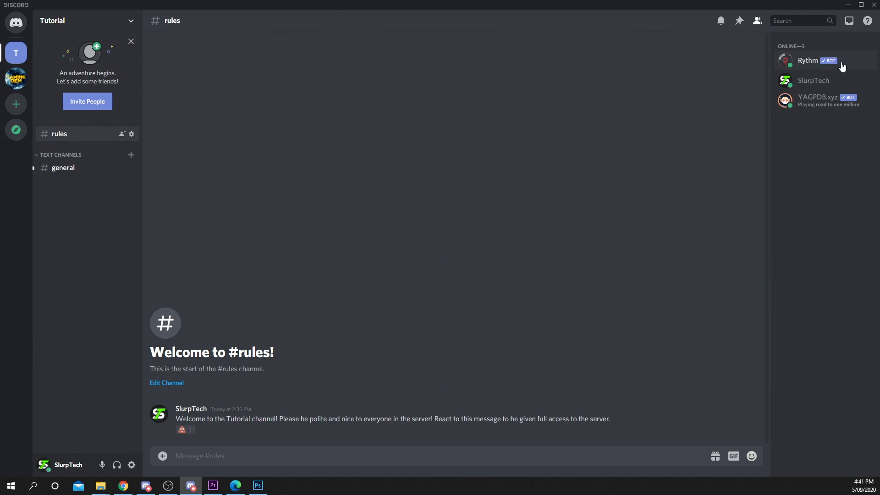
{"action": "left_click", "coordinate": [88, 20]}
{"action": "left_click", "coordinate": [76, 84]}
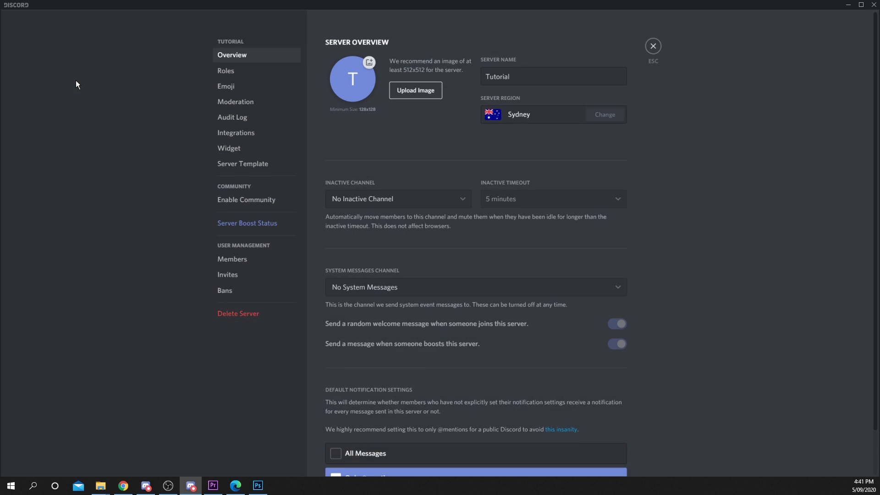
{"action": "left_click", "coordinate": [223, 73]}
{"action": "left_click", "coordinate": [330, 114]}
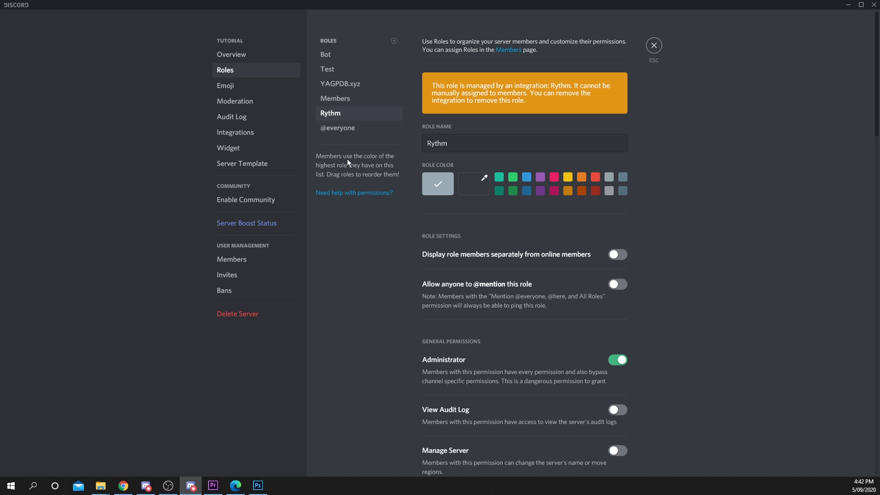
{"action": "scroll", "coordinate": [504, 215], "scroll_direction": "down", "scroll_amount": 4}
{"action": "left_click", "coordinate": [622, 179]}
Enable Read Text Channels, Send Messages, Read Message History, Connect, Speak and Embed Links for Rythm
{"action": "scroll", "coordinate": [656, 190], "scroll_direction": "down", "scroll_amount": 6}
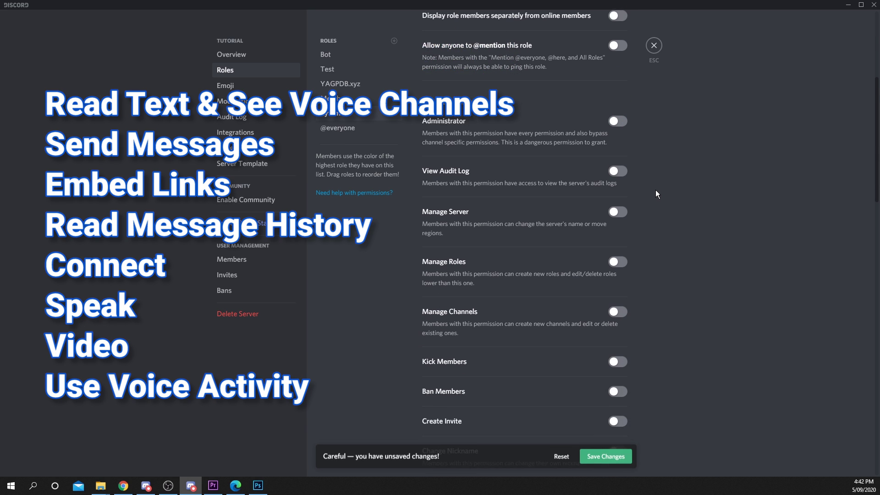
{"action": "scroll", "coordinate": [652, 191], "scroll_direction": "down", "scroll_amount": 2}
{"action": "left_click", "coordinate": [619, 284]}
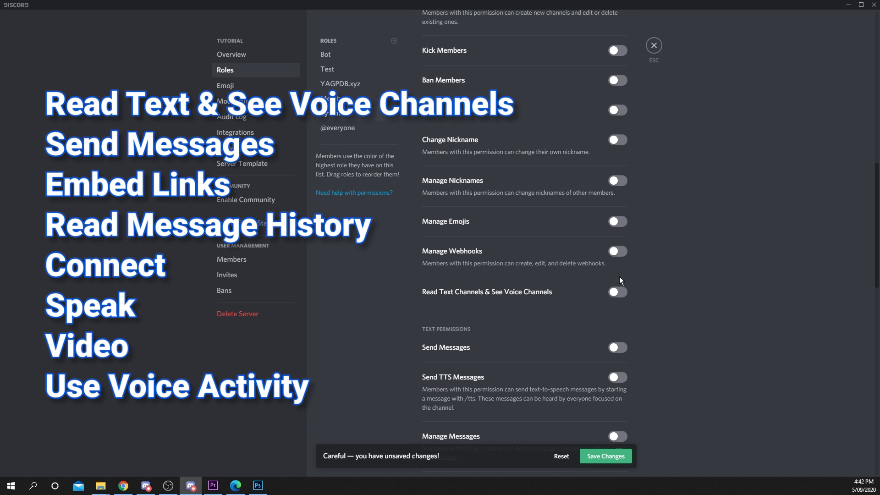
{"action": "left_click", "coordinate": [618, 351]}
{"action": "scroll", "coordinate": [642, 296], "scroll_direction": "down", "scroll_amount": 4}
{"action": "scroll", "coordinate": [642, 296], "scroll_direction": "down", "scroll_amount": 4}
{"action": "left_click", "coordinate": [618, 179]}
{"action": "scroll", "coordinate": [652, 214], "scroll_direction": "down", "scroll_amount": 1}
{"action": "left_click", "coordinate": [618, 357]}
{"action": "left_click", "coordinate": [618, 390]}
{"action": "scroll", "coordinate": [618, 439], "scroll_direction": "down", "scroll_amount": 2}
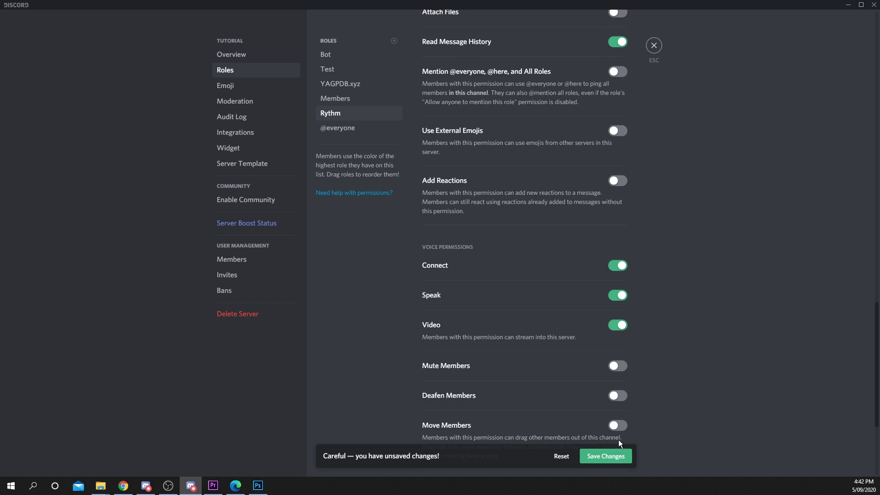
{"action": "scroll", "coordinate": [641, 394], "scroll_direction": "up", "scroll_amount": 3}
{"action": "left_click", "coordinate": [617, 120]}
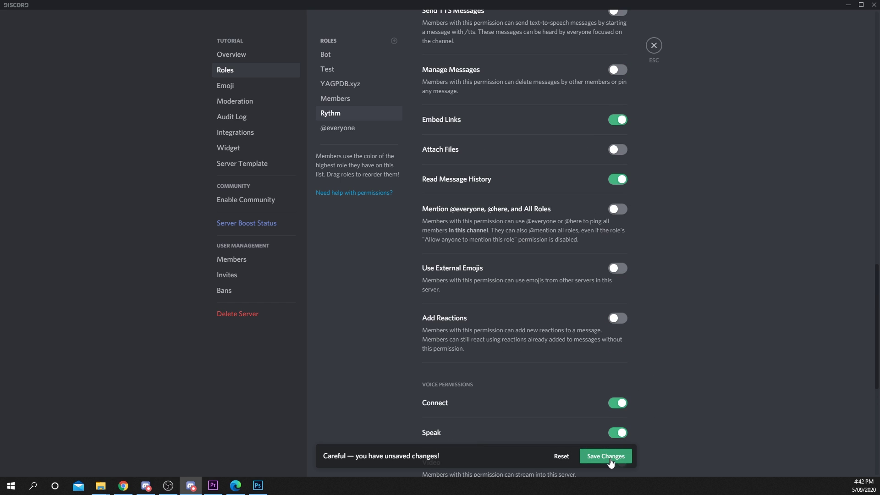
Close settings, create a text channel named song-reqs and switch to it
{"action": "left_click", "coordinate": [653, 47]}
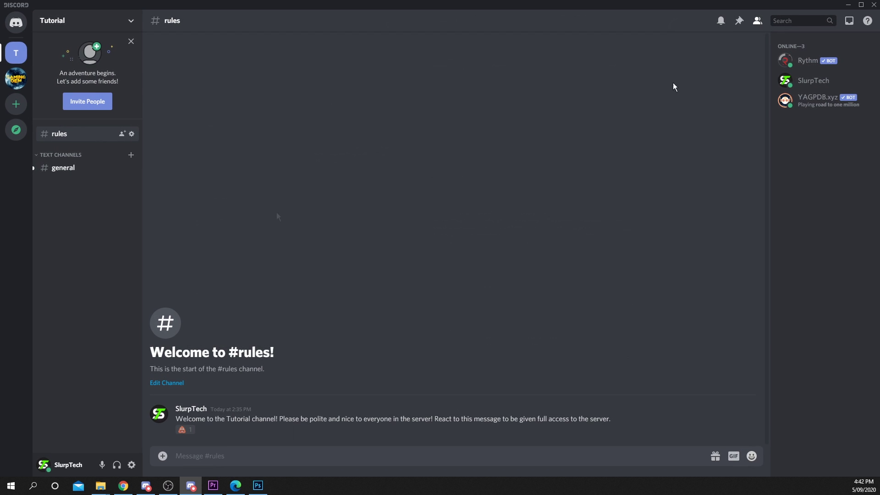
{"action": "right_click", "coordinate": [62, 195]}
{"action": "left_click", "coordinate": [81, 227]}
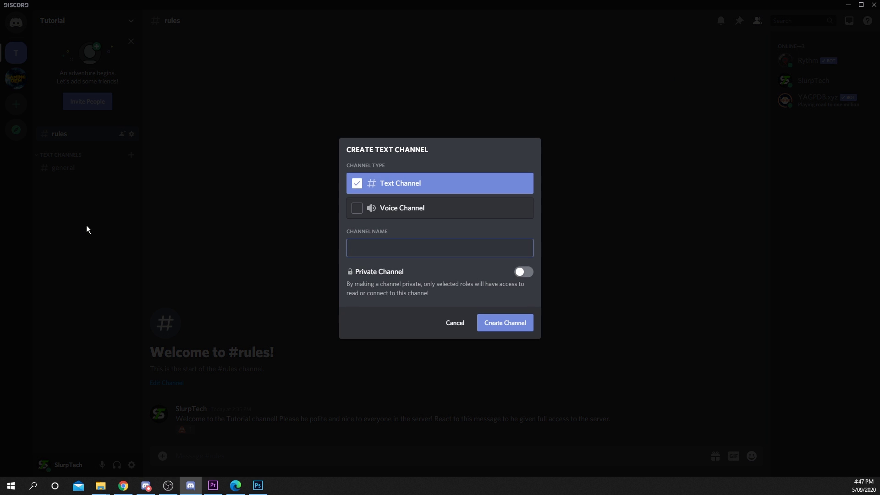
{"action": "type", "text": "song-reqs"}
{"action": "key", "text": "Return"}
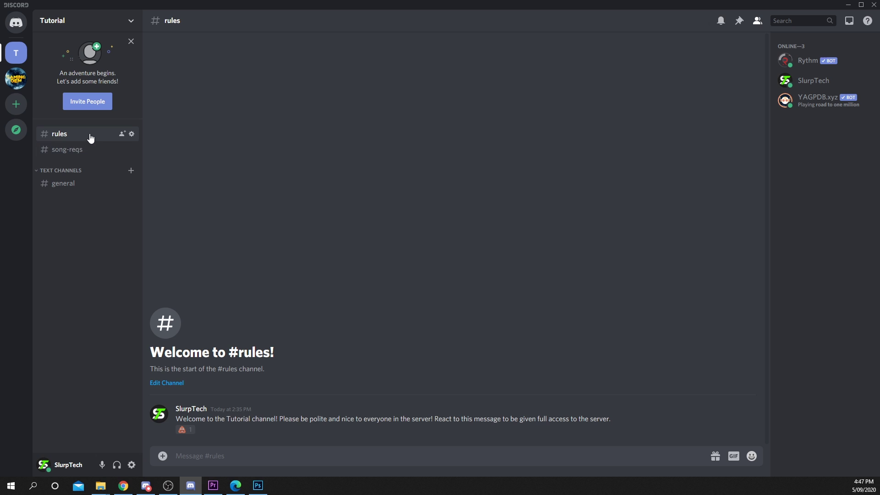
{"action": "left_click", "coordinate": [90, 150]}
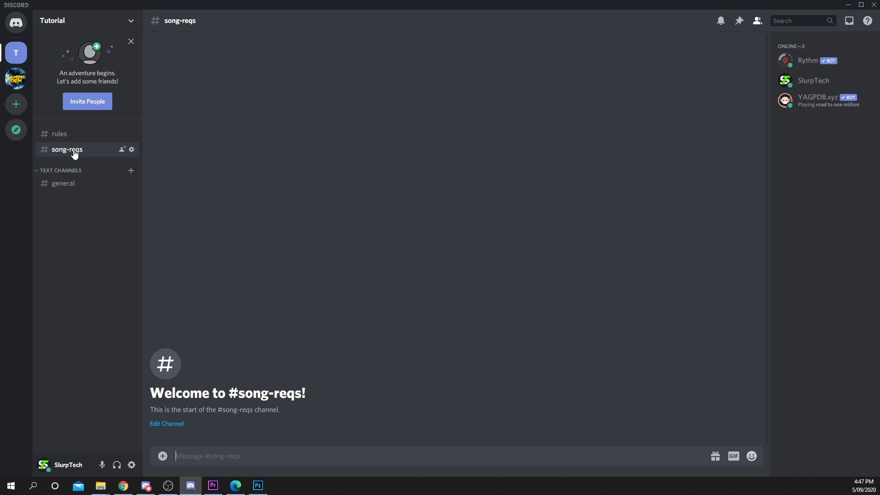
Add YAGPDB.xyz to song-reqs permissions with Read Messages denied, then save and close
{"action": "left_click", "coordinate": [132, 150]}
{"action": "left_click", "coordinate": [244, 69]}
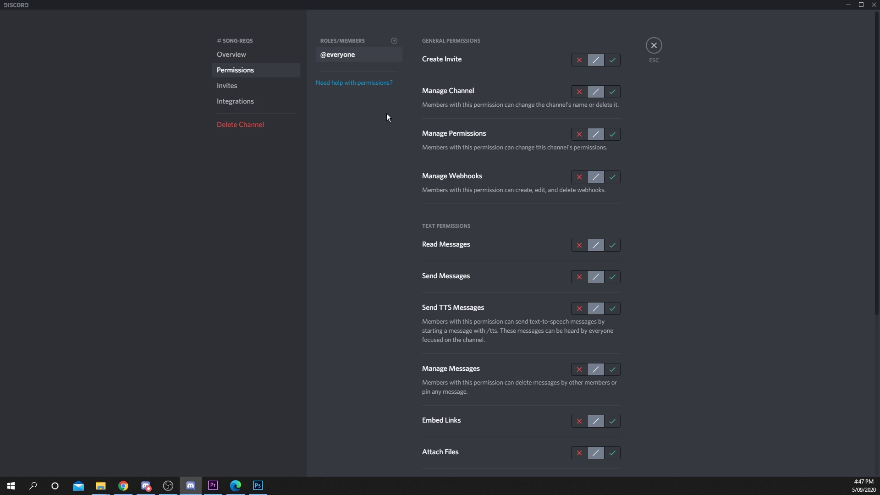
{"action": "left_click", "coordinate": [394, 41]}
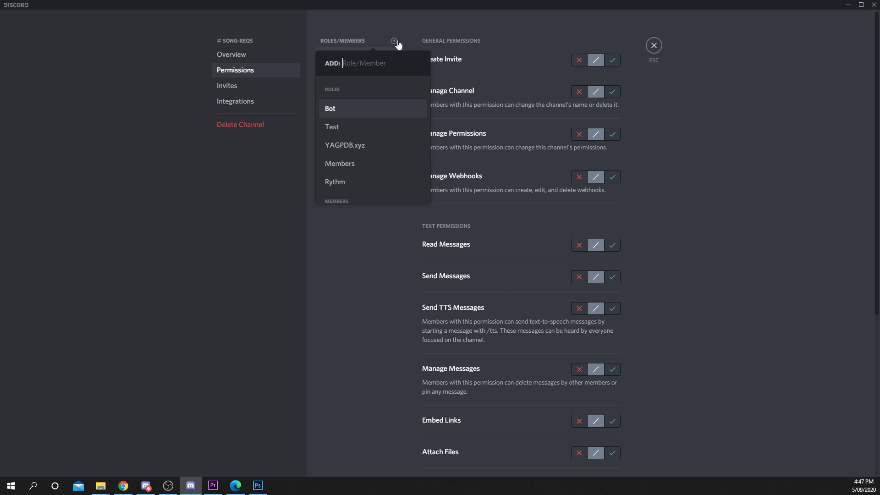
{"action": "left_click", "coordinate": [408, 151]}
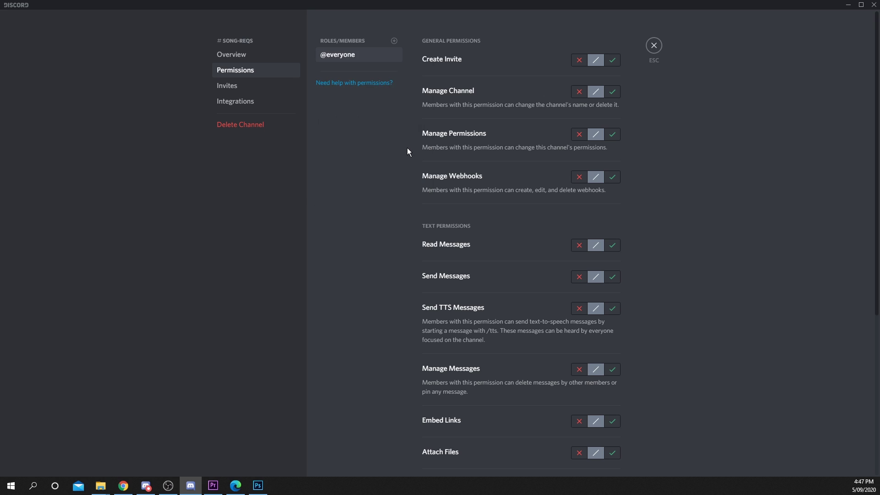
{"action": "left_click", "coordinate": [579, 246]}
{"action": "left_click", "coordinate": [614, 461]}
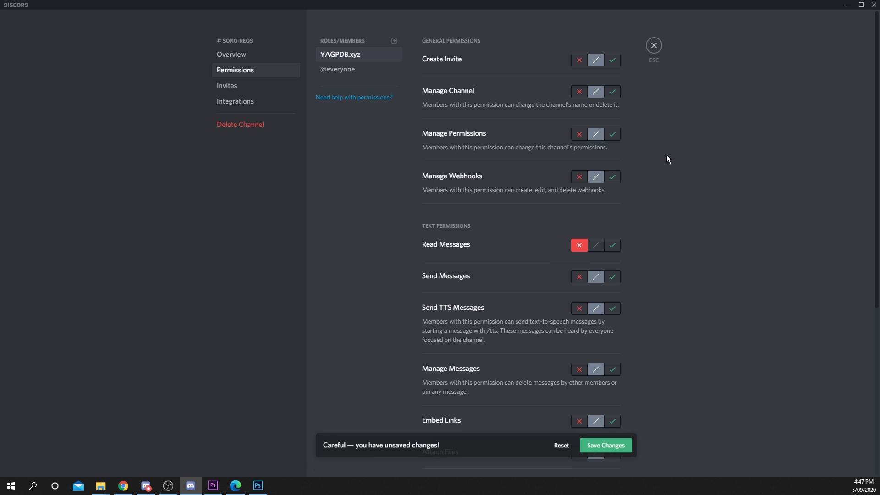
{"action": "left_click", "coordinate": [654, 46]}
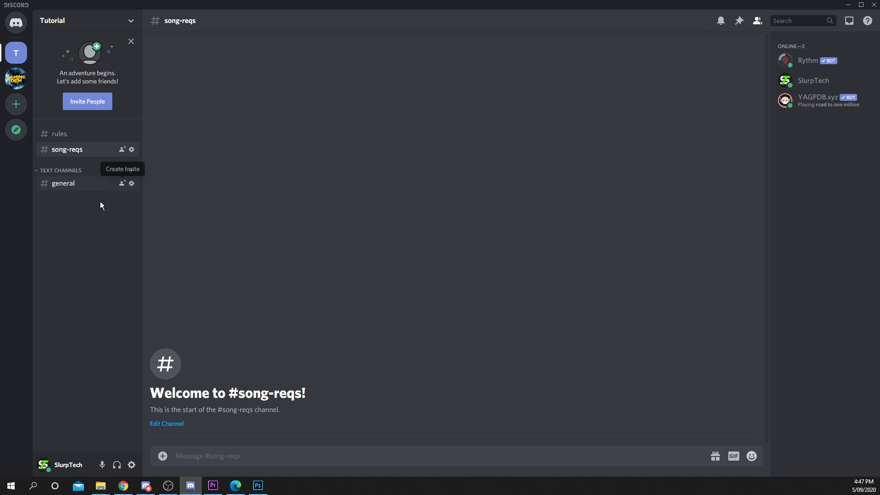
Start creating a new voice channel and begin naming it Music Room
{"action": "right_click", "coordinate": [83, 225]}
{"action": "left_click", "coordinate": [98, 255]}
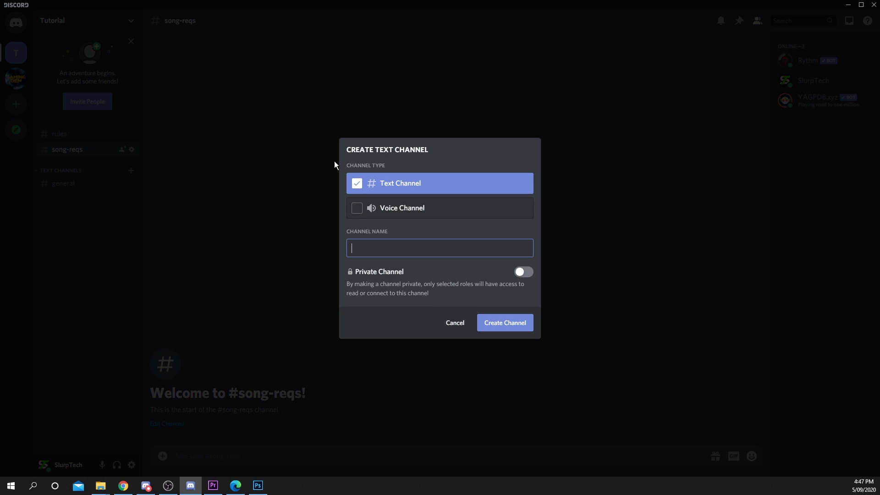
{"action": "left_click", "coordinate": [379, 208]}
{"action": "left_click", "coordinate": [401, 250]}
{"action": "type", "text": "Music"}
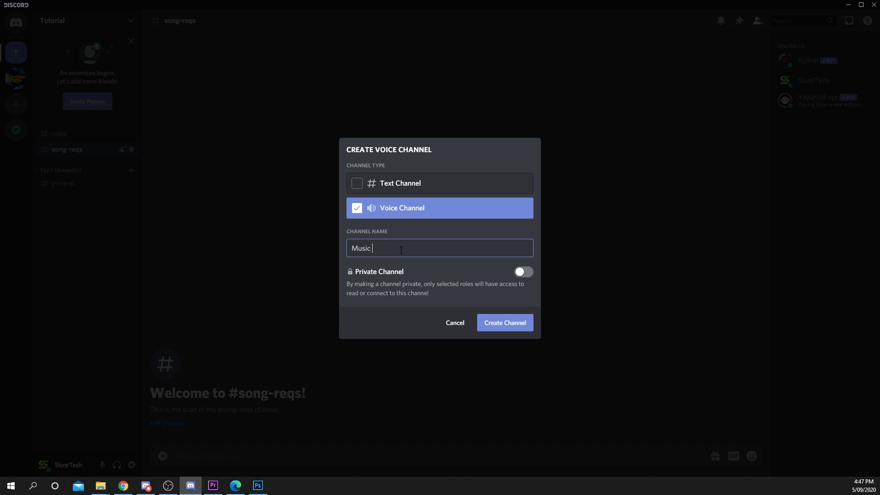
{"action": "type", "text": "room"}
{"action": "key", "text": "BackSpace"}
{"action": "key", "text": "BackSpace"}
Finish creating the Music Room voice channel and join it
{"action": "type", "text": "Roo"}
{"action": "key", "text": "Return"}
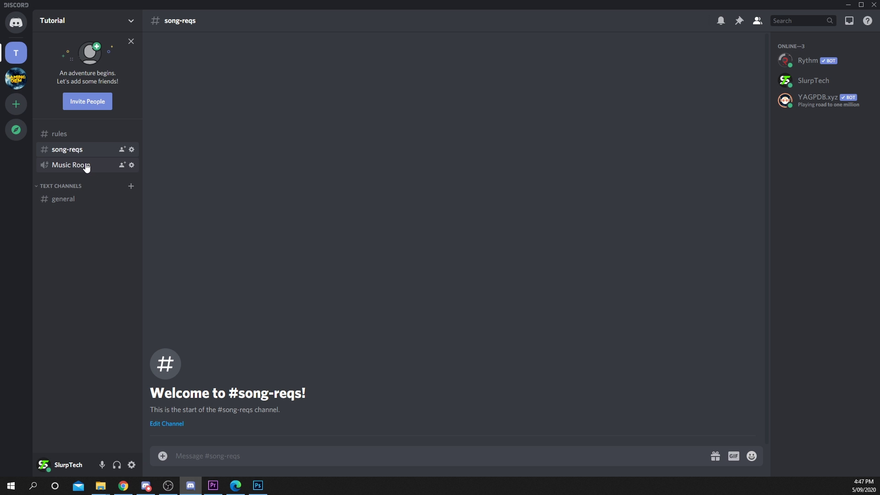
{"action": "left_click", "coordinate": [87, 167]}
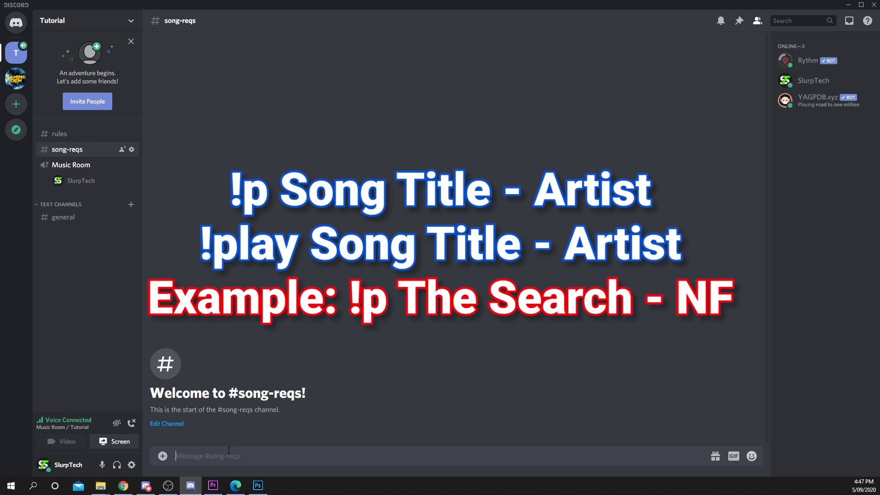
Send the request '!p The Search - NF' in #song-reqs
{"action": "type", "text": "!p The Search - NF"}
{"action": "mouse_move", "coordinate": [186, 456]}
{"action": "left_mouse_down"}
{"action": "mouse_move", "coordinate": [236, 456]}
{"action": "mouse_move", "coordinate": [166, 456]}
{"action": "left_mouse_up"}
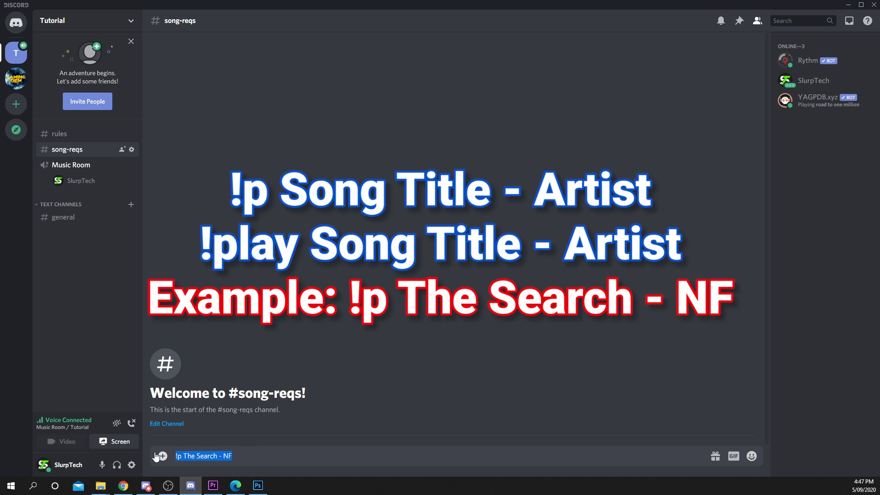
{"action": "left_click", "coordinate": [261, 456]}
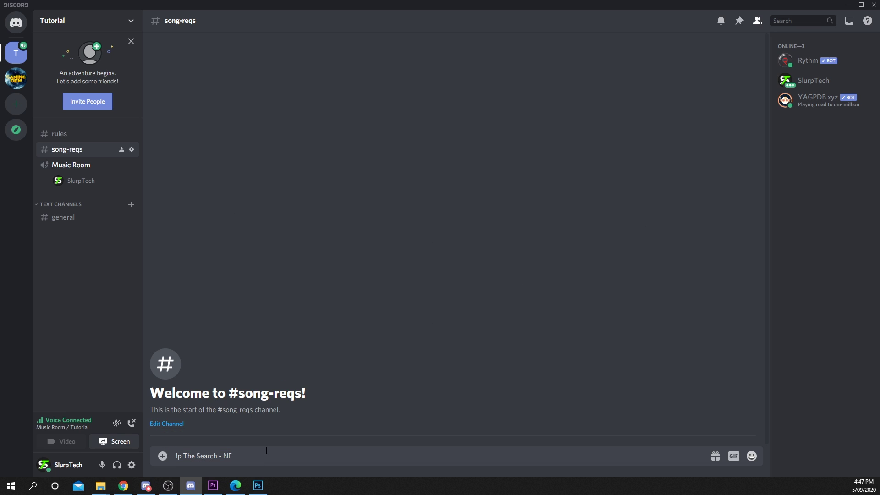
{"action": "key", "text": "Return"}
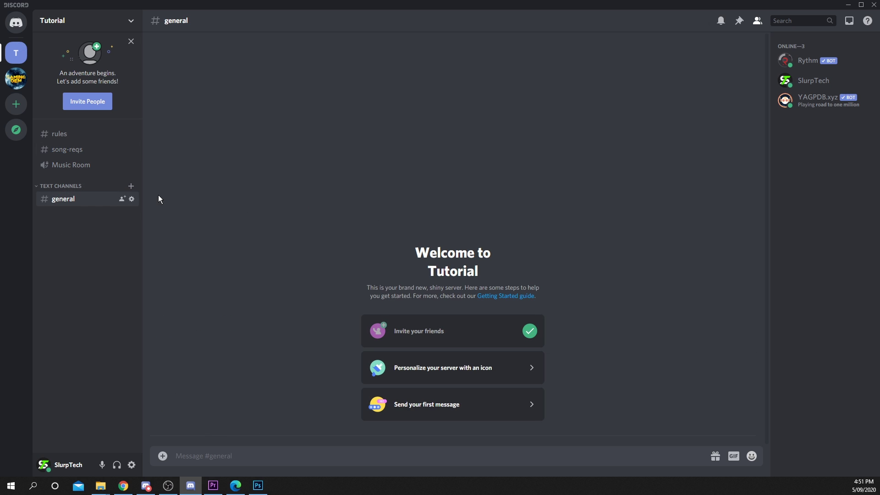
Add Rythm to #general's channel permissions with Read Messages denied, then save and close
{"action": "left_click", "coordinate": [132, 200]}
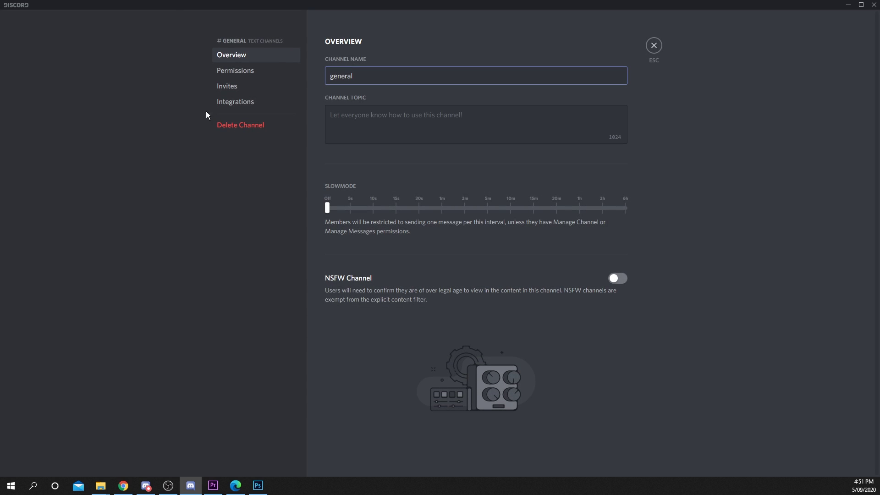
{"action": "left_click", "coordinate": [237, 74]}
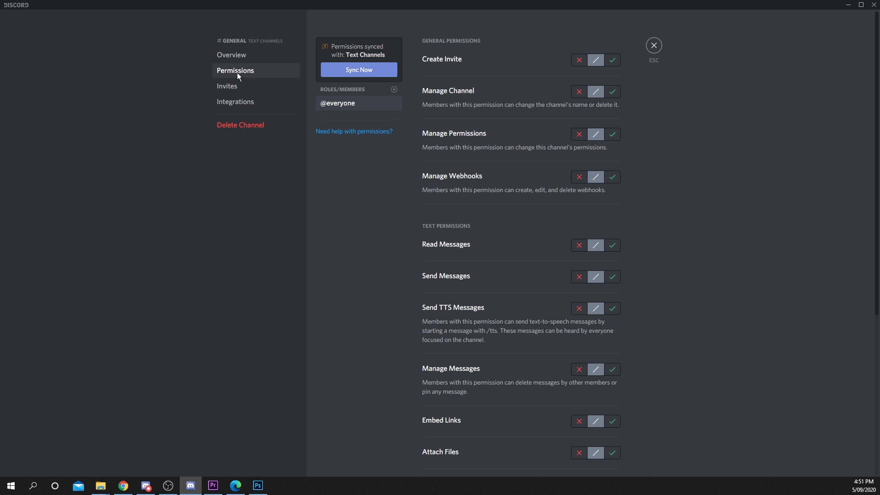
{"action": "left_click", "coordinate": [394, 90]}
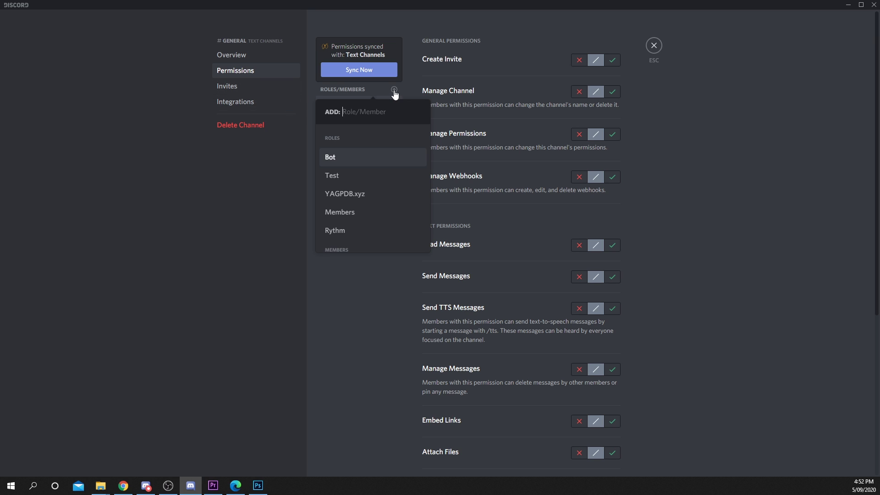
{"action": "left_click", "coordinate": [330, 235]}
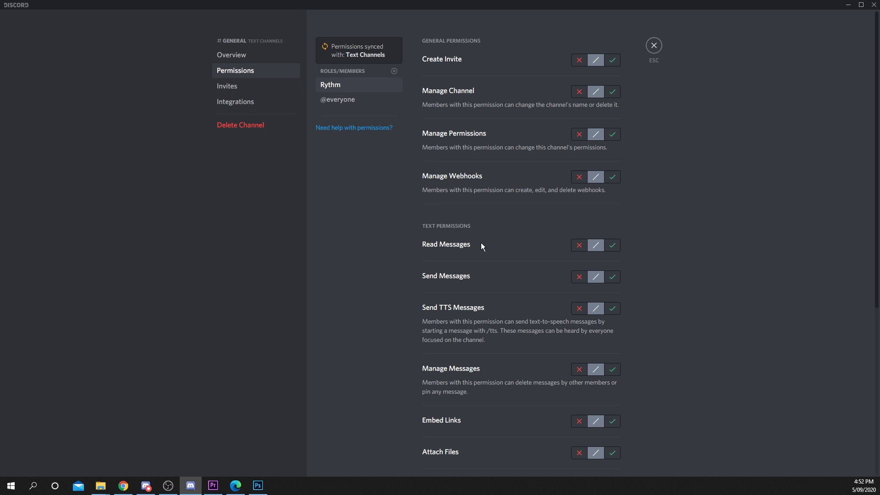
{"action": "left_click", "coordinate": [580, 246]}
{"action": "left_click", "coordinate": [628, 457]}
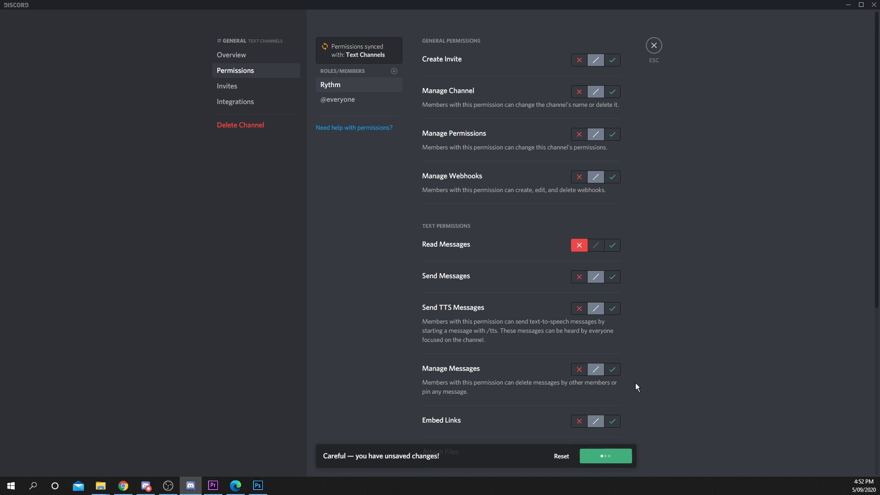
{"action": "left_click", "coordinate": [654, 46]}
Add Rythm to the TEXT CHANNELS category permissions with Read Text Channels & See Voice Channels denied
{"action": "right_click", "coordinate": [91, 186]}
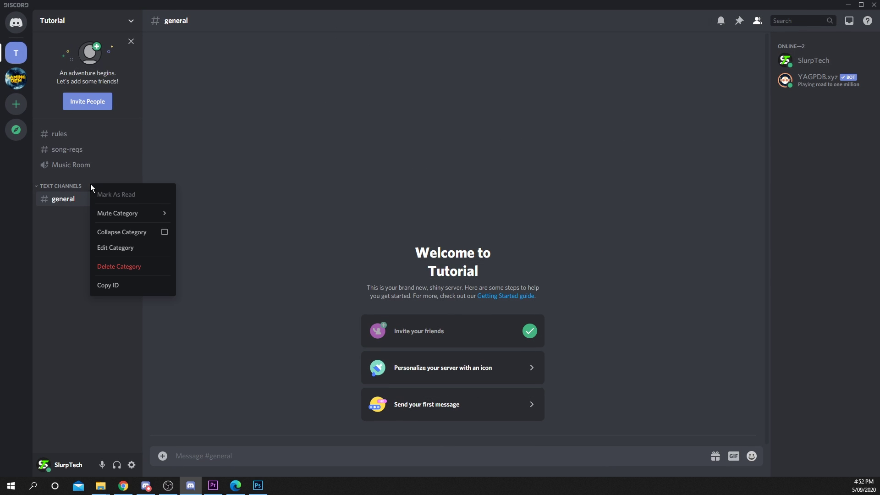
{"action": "left_click", "coordinate": [112, 247]}
{"action": "left_click", "coordinate": [235, 69]}
{"action": "left_click", "coordinate": [364, 55]}
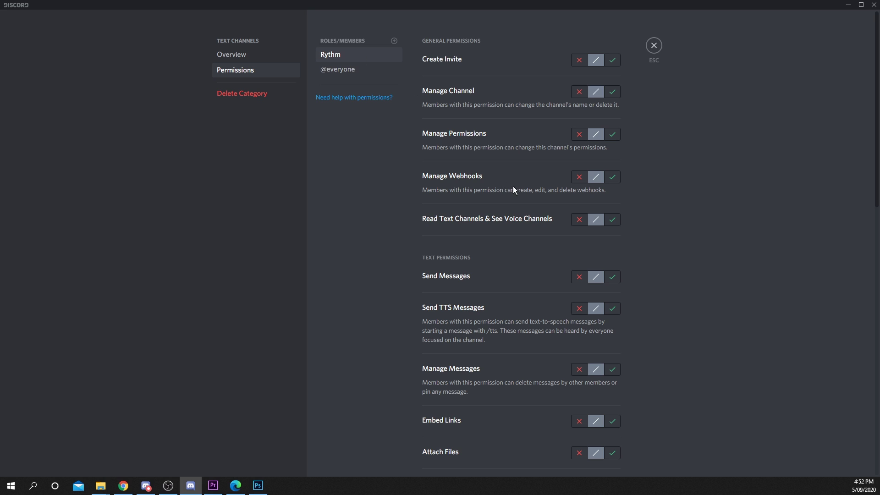
{"action": "left_click", "coordinate": [579, 220]}
{"action": "left_click", "coordinate": [605, 465]}
{"action": "left_click", "coordinate": [654, 45]}
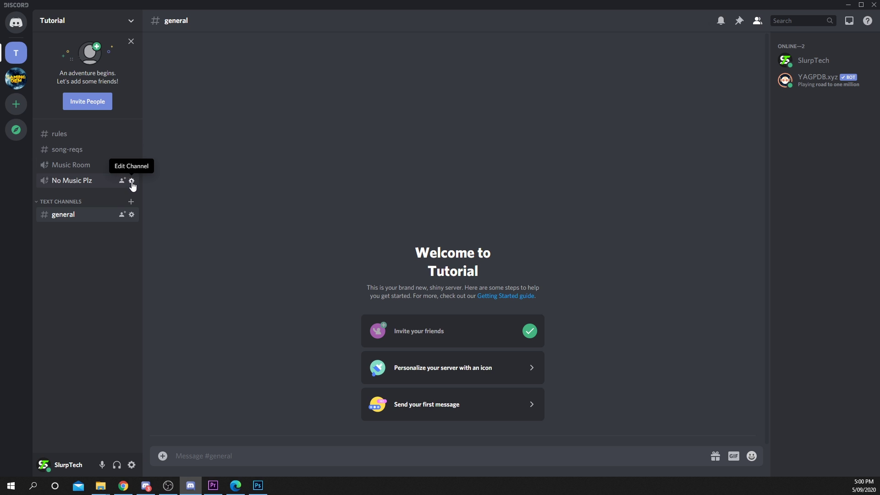
Add Rythm to No Music Plz's permissions with Connect denied, then save and close
{"action": "left_click", "coordinate": [132, 180]}
{"action": "left_click", "coordinate": [248, 71]}
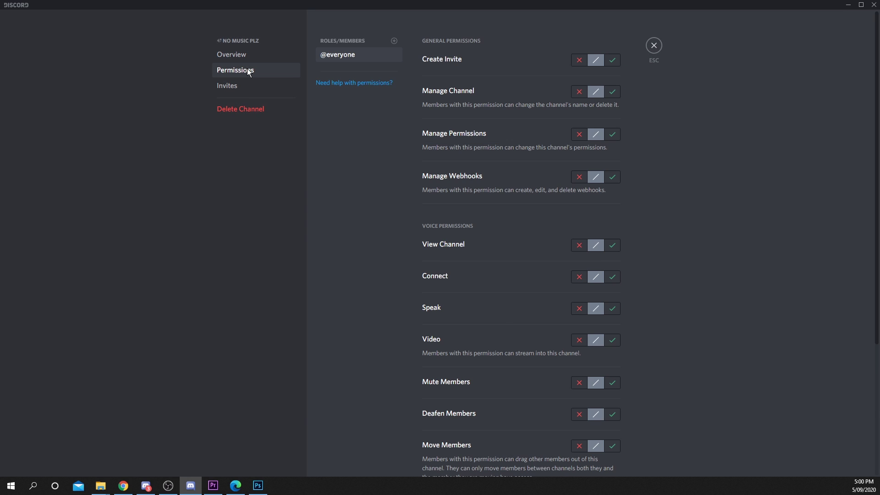
{"action": "left_click", "coordinate": [394, 41]}
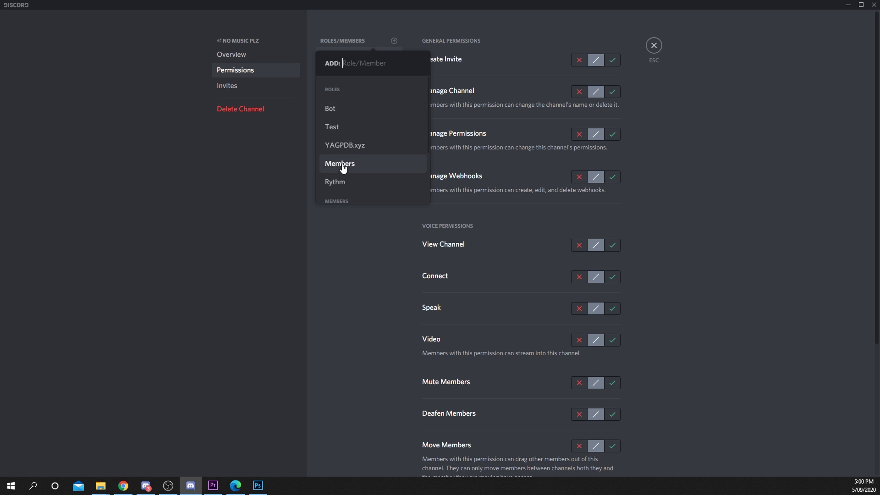
{"action": "left_click", "coordinate": [340, 182]}
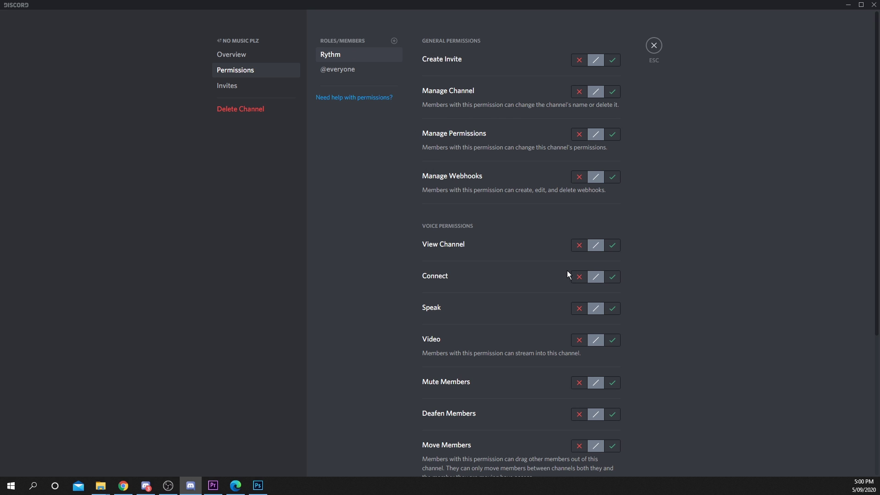
{"action": "left_click", "coordinate": [579, 277]}
{"action": "left_click", "coordinate": [607, 456]}
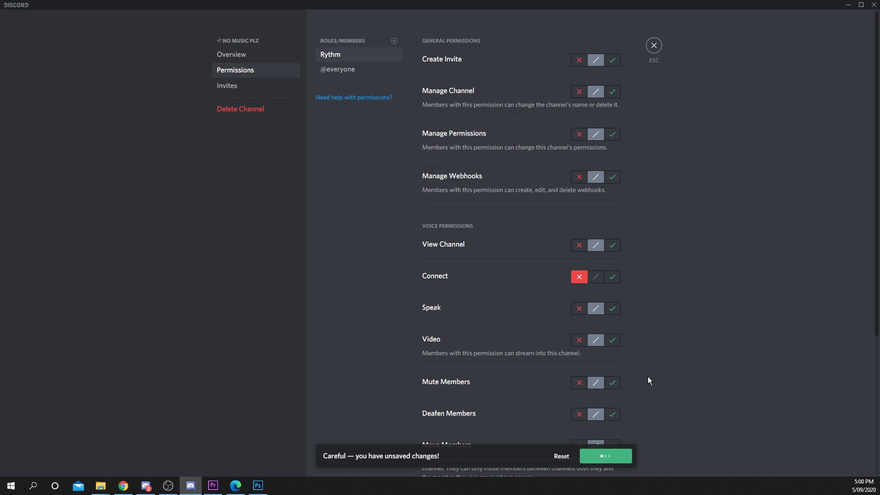
{"action": "left_click", "coordinate": [655, 48]}
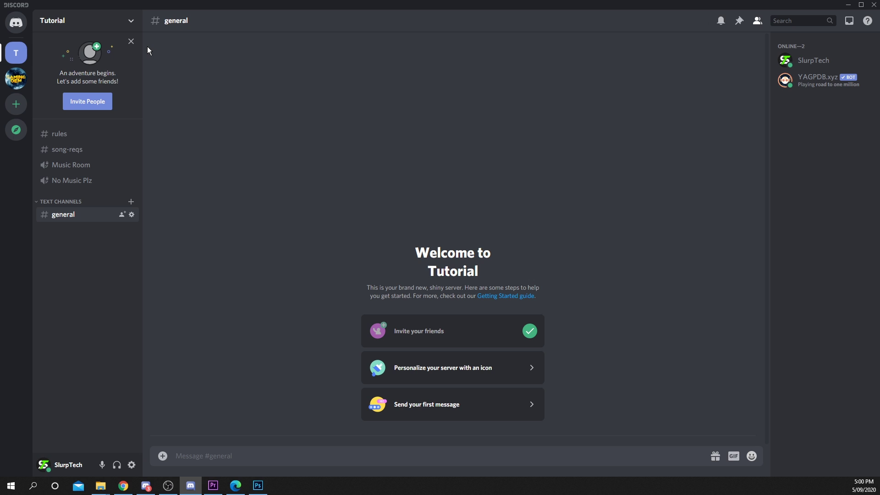
Close the 'An adventure begins' Invite People card above the channel list
{"action": "left_click", "coordinate": [130, 41]}
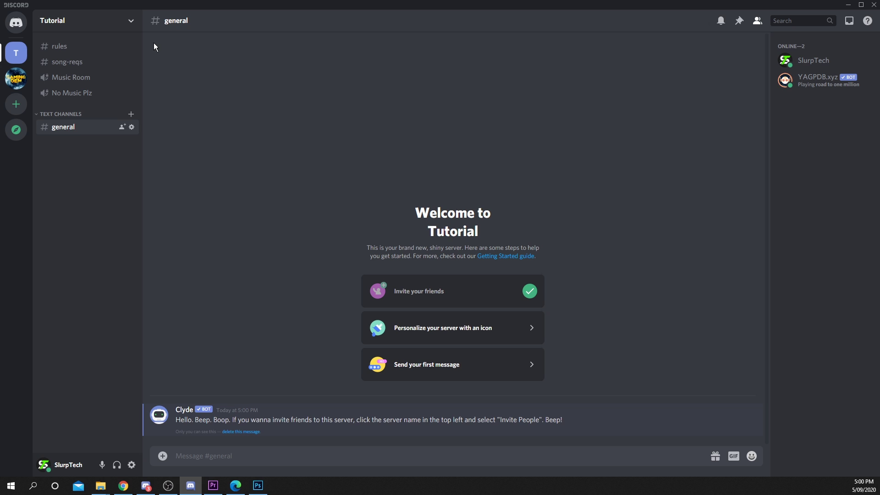
Create a new role named 'DJ' in Tutorial's Server Settings Roles, save it, and exit settings
{"action": "left_click", "coordinate": [83, 24]}
{"action": "left_click", "coordinate": [76, 79]}
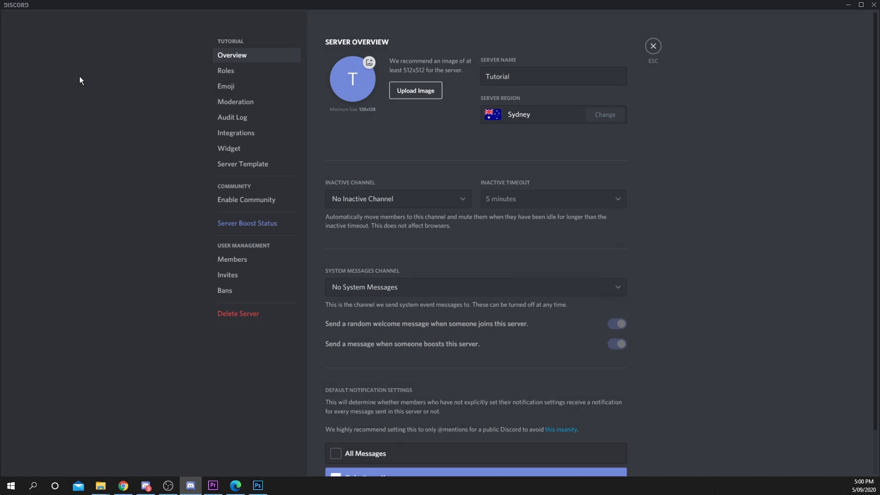
{"action": "left_click", "coordinate": [241, 69]}
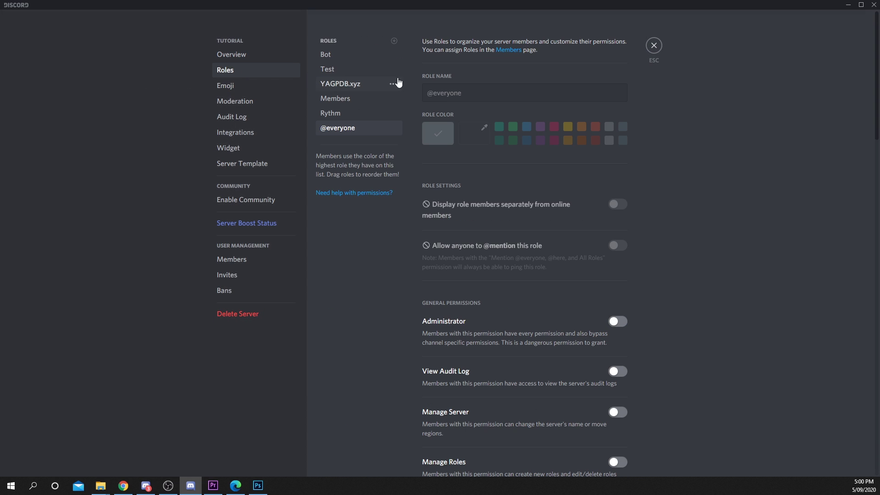
{"action": "left_click", "coordinate": [393, 41]}
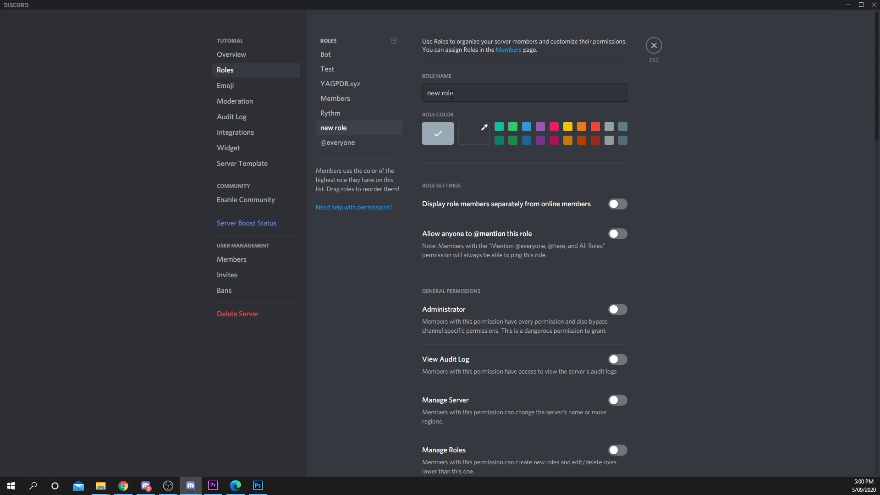
{"action": "type", "text": "DJ"}
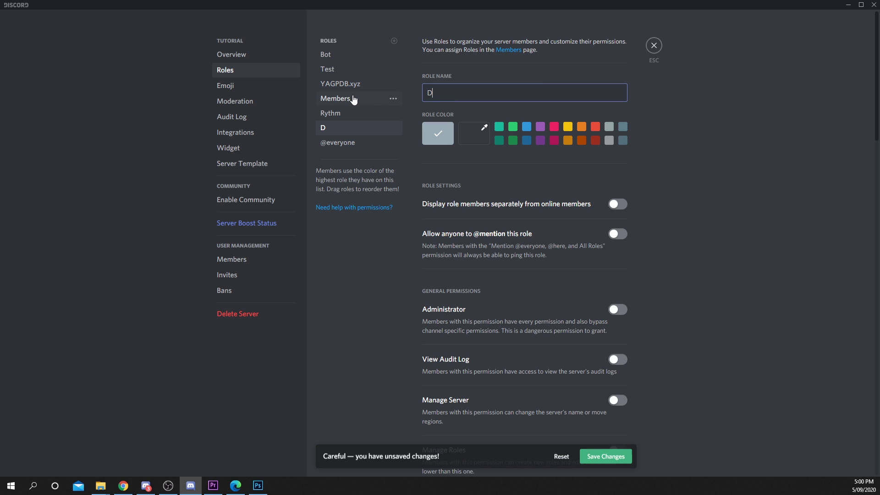
{"action": "left_click", "coordinate": [616, 456]}
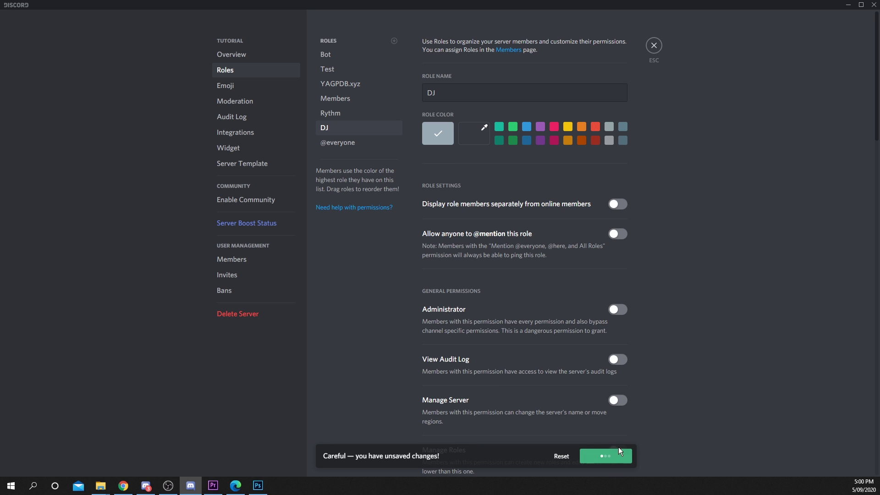
{"action": "left_click", "coordinate": [654, 46]}
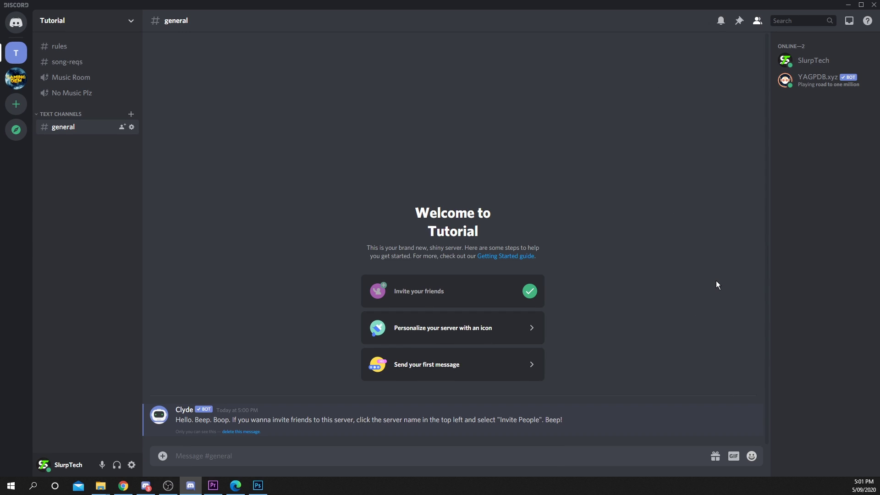
Delete Clyde's only-you-can-see-this invite tip from #general
{"action": "left_click", "coordinate": [239, 431]}
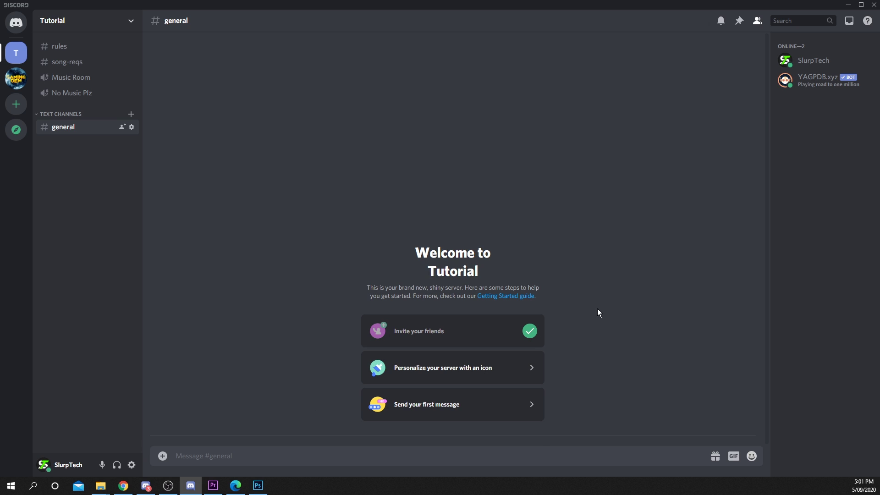